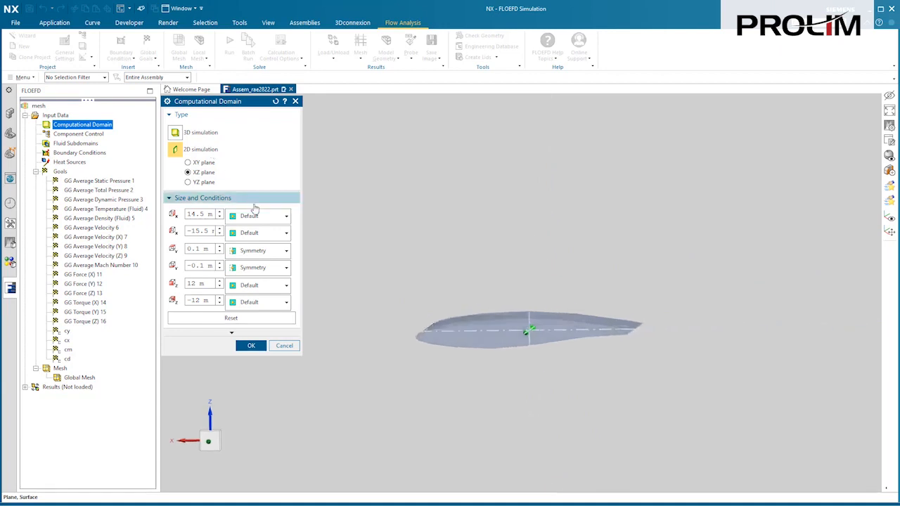
Accept the computational domain and preview the basic mesh around the airfoil in the global mesh settings.
{"action": "left_click", "coordinate": [251, 345]}
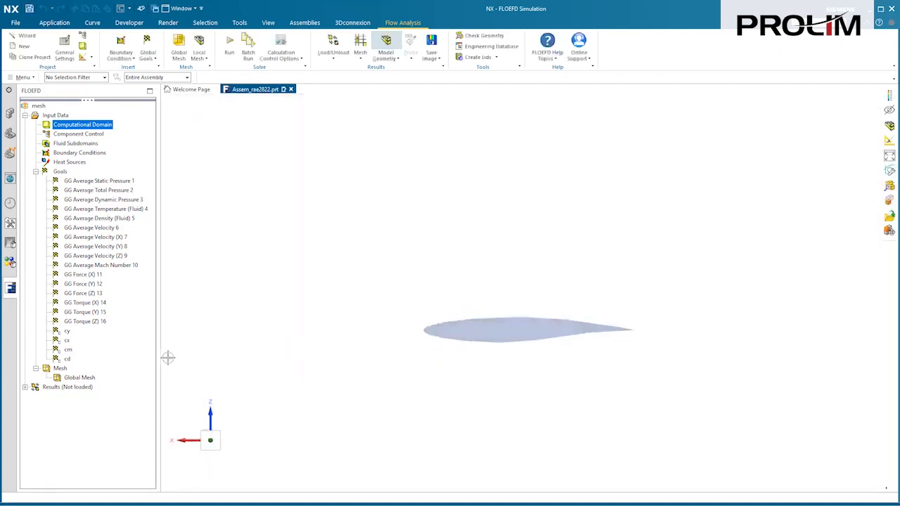
{"action": "right_click", "coordinate": [93, 378]}
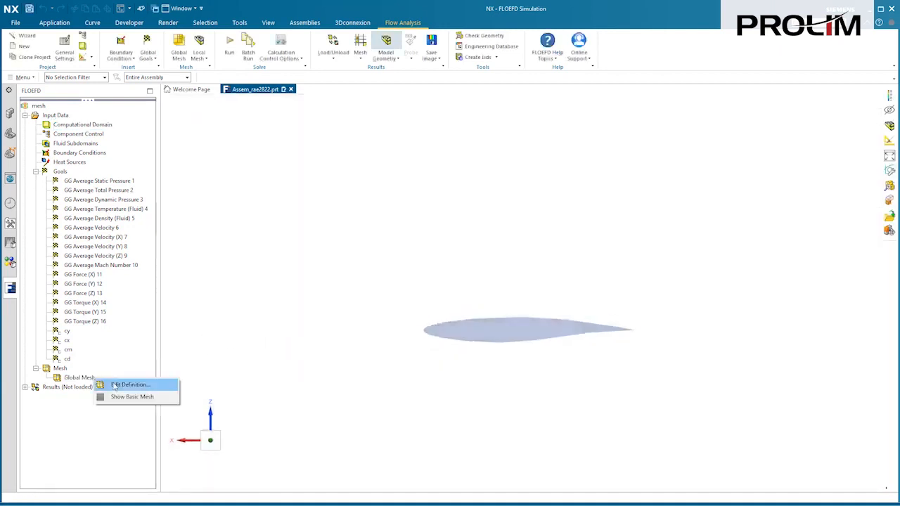
{"action": "left_click", "coordinate": [117, 384]}
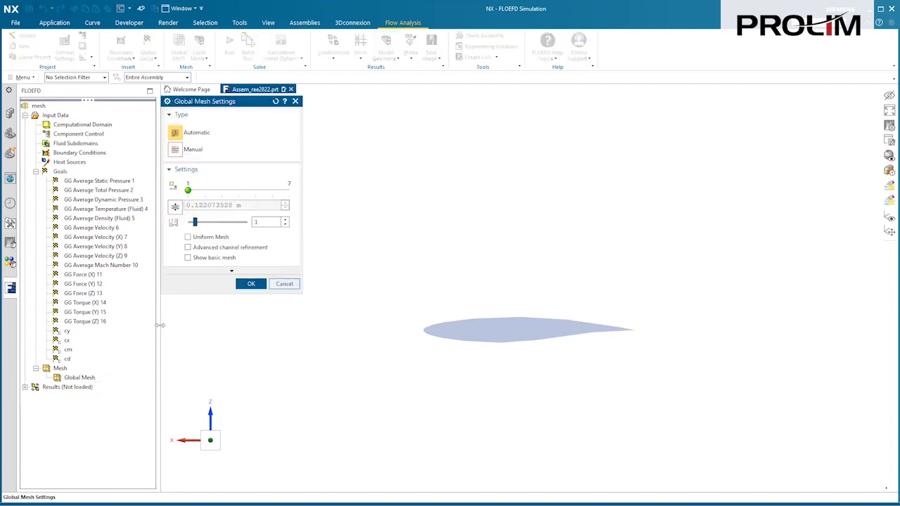
{"action": "left_click", "coordinate": [187, 258]}
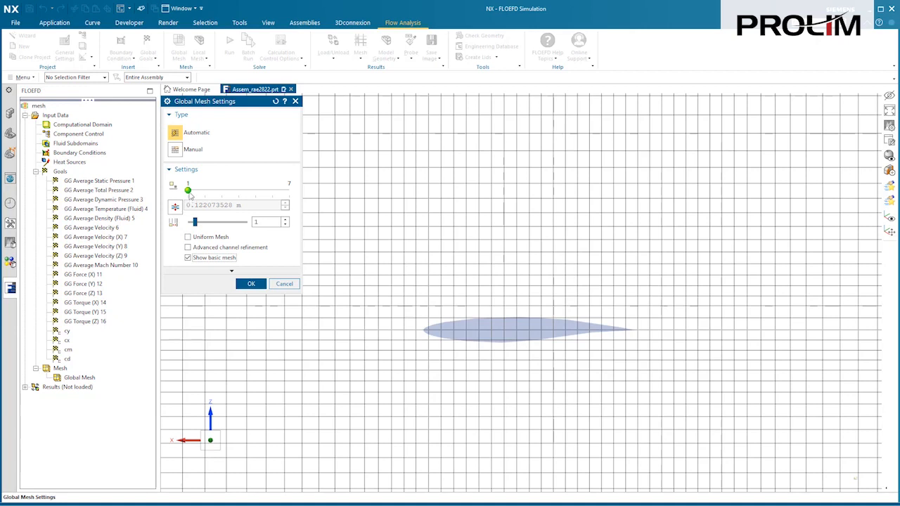
{"action": "mouse_move", "coordinate": [189, 191]}
{"action": "left_mouse_down"}
{"action": "mouse_move", "coordinate": [288, 192]}
{"action": "mouse_move", "coordinate": [194, 196]}
{"action": "left_mouse_up"}
{"action": "scroll", "coordinate": [199, 241], "scroll_direction": "down", "scroll_amount": 4}
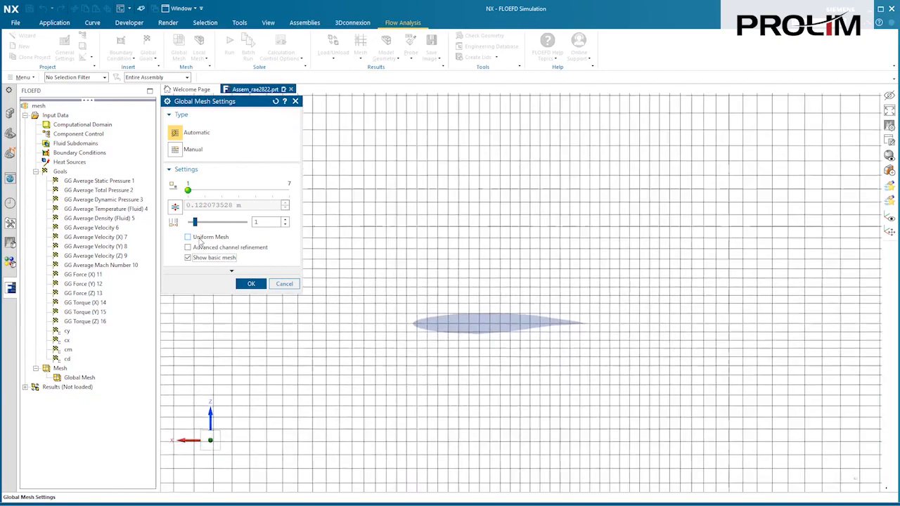
{"action": "scroll", "coordinate": [199, 241], "scroll_direction": "down", "scroll_amount": 3}
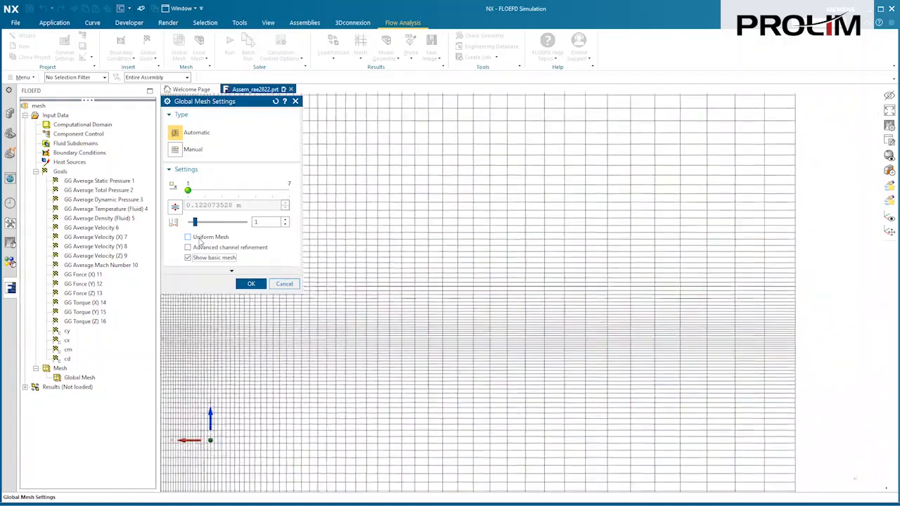
Review the cell ratios of the manual global mesh's control planes and close the settings without saving.
{"action": "left_click", "coordinate": [179, 153]}
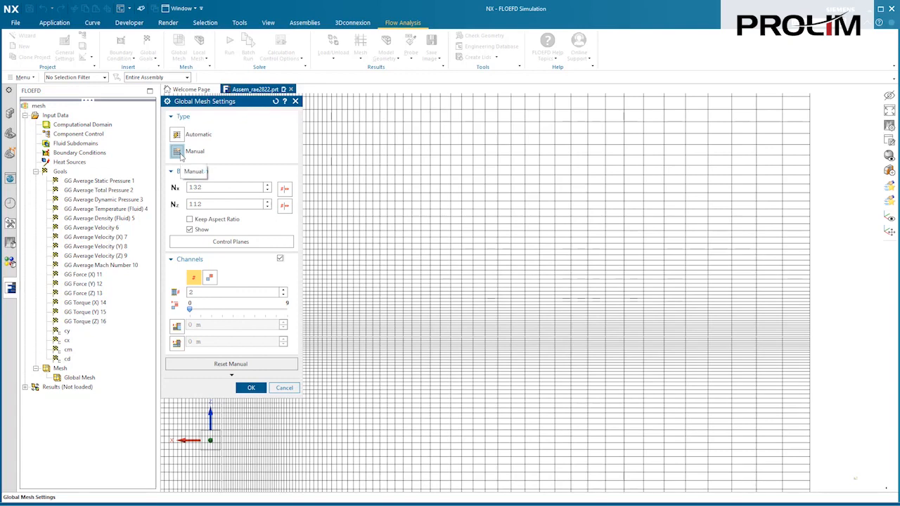
{"action": "left_click", "coordinate": [266, 242]}
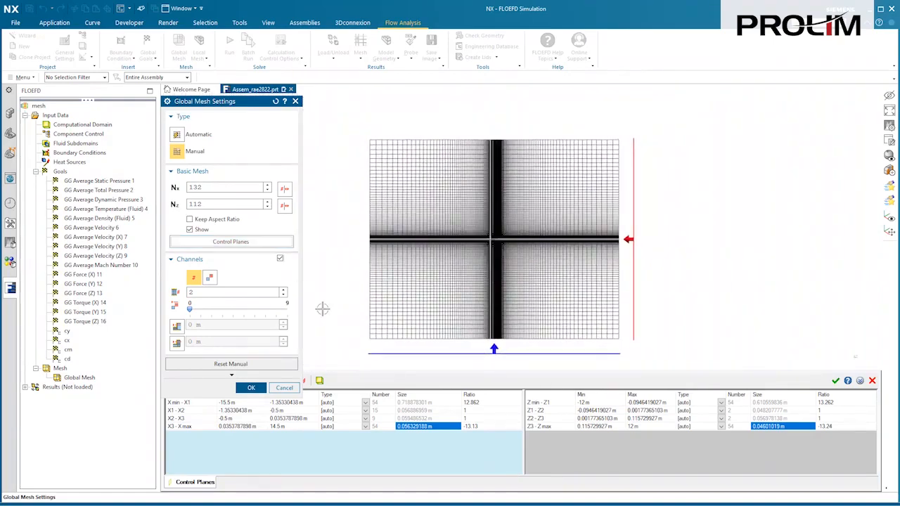
{"action": "left_click", "coordinate": [469, 403]}
{"action": "left_click", "coordinate": [469, 410]}
{"action": "left_click", "coordinate": [470, 418]}
{"action": "left_click", "coordinate": [470, 426]}
{"action": "left_click", "coordinate": [284, 387]}
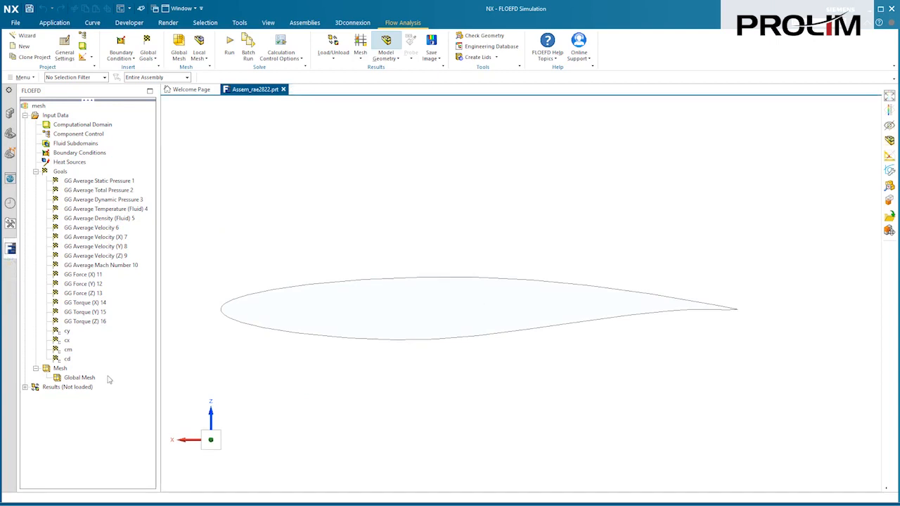
Insert a local mesh on the two outer airfoil faces with refinement level 4 for cells at the fluid/solid boundary.
{"action": "right_click", "coordinate": [68, 369]}
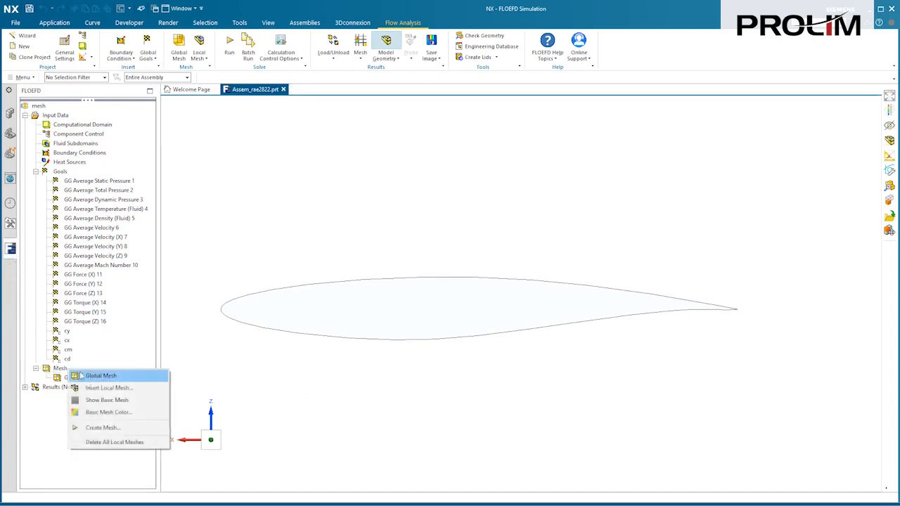
{"action": "left_click", "coordinate": [108, 388]}
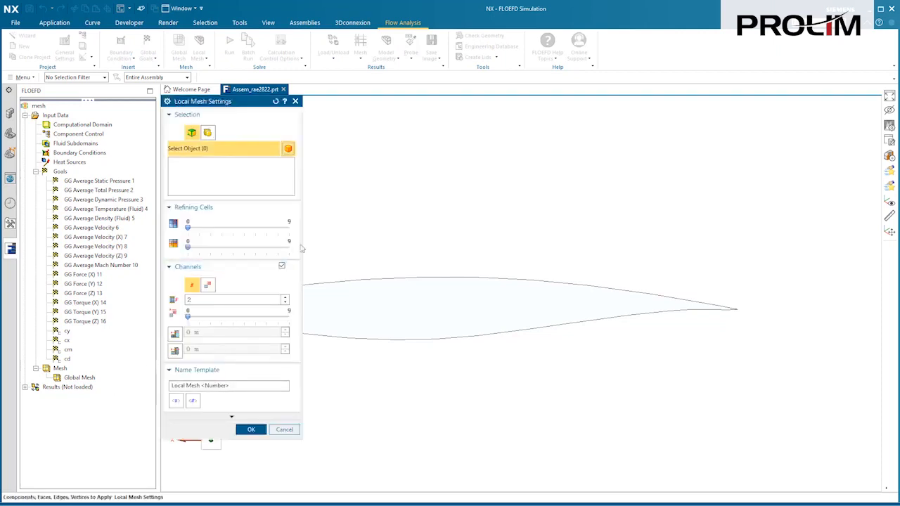
{"action": "middle_click_drag", "start_coordinate": [333, 227], "coordinate": [389, 279]}
{"action": "left_click", "coordinate": [357, 323]}
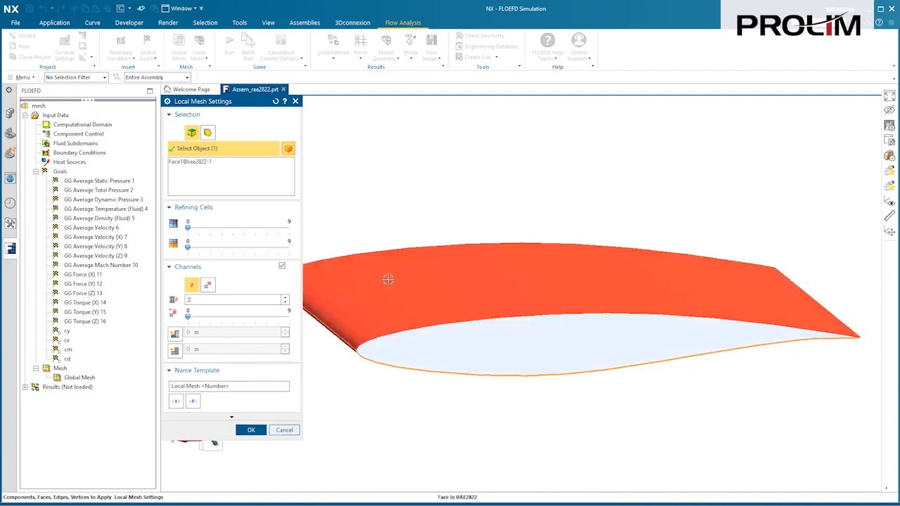
{"action": "left_click", "coordinate": [388, 279]}
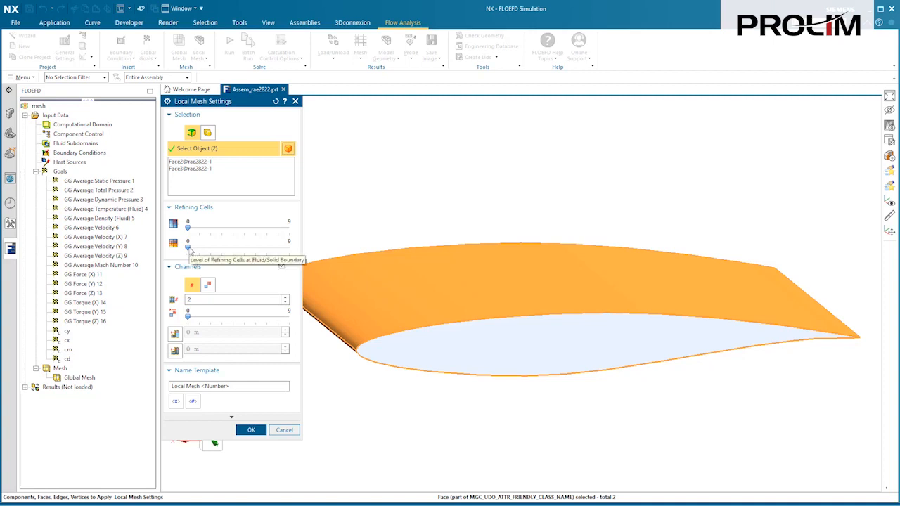
{"action": "left_click_drag", "start_coordinate": [188, 246], "coordinate": [232, 247]}
Disable channel refinement and enable equidistant refinement for the local mesh with 2 shells and a maximum level of 2.
{"action": "left_click", "coordinate": [281, 266]}
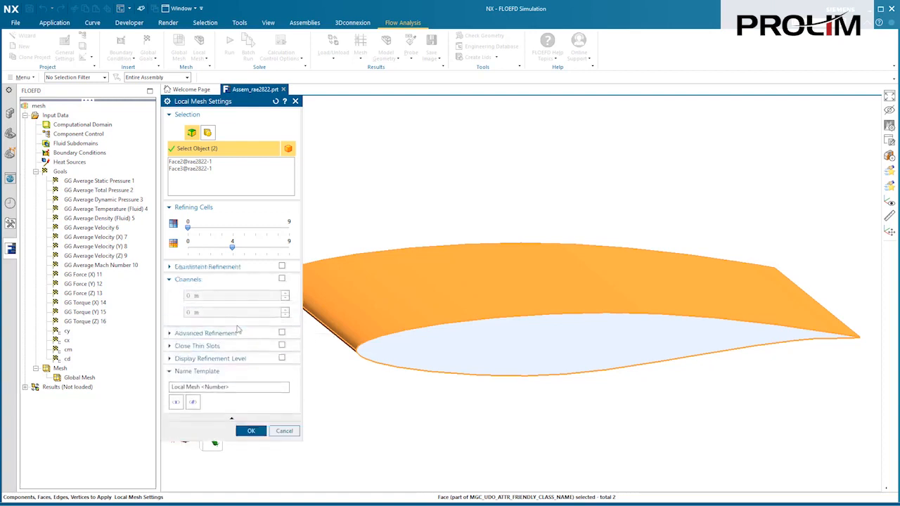
{"action": "left_click", "coordinate": [282, 266]}
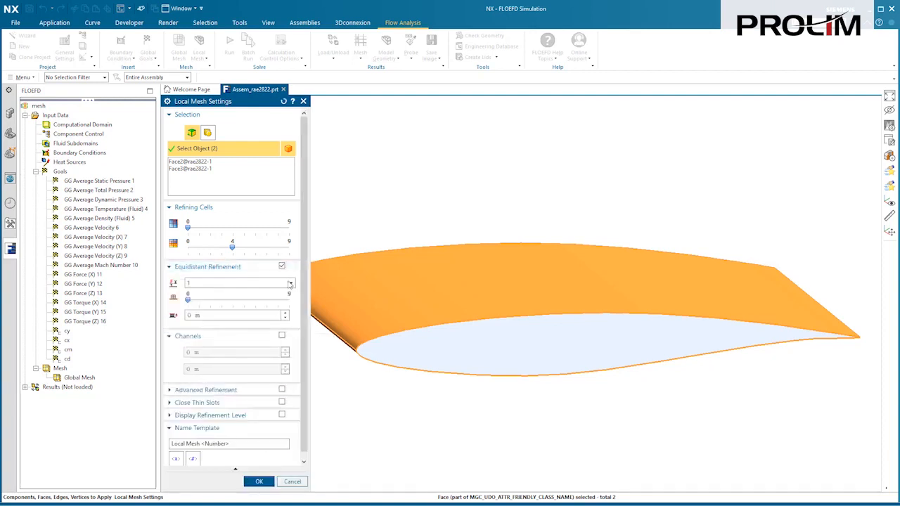
{"action": "left_click", "coordinate": [290, 283]}
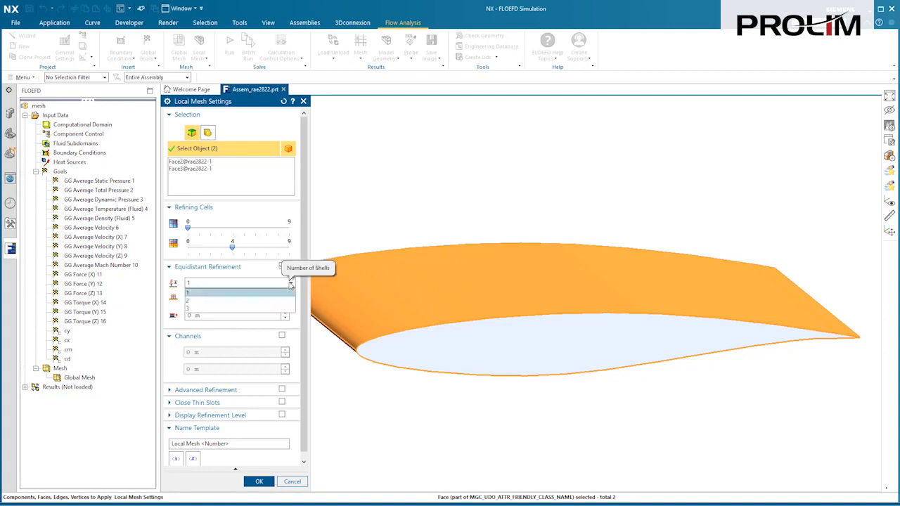
{"action": "left_click", "coordinate": [257, 300]}
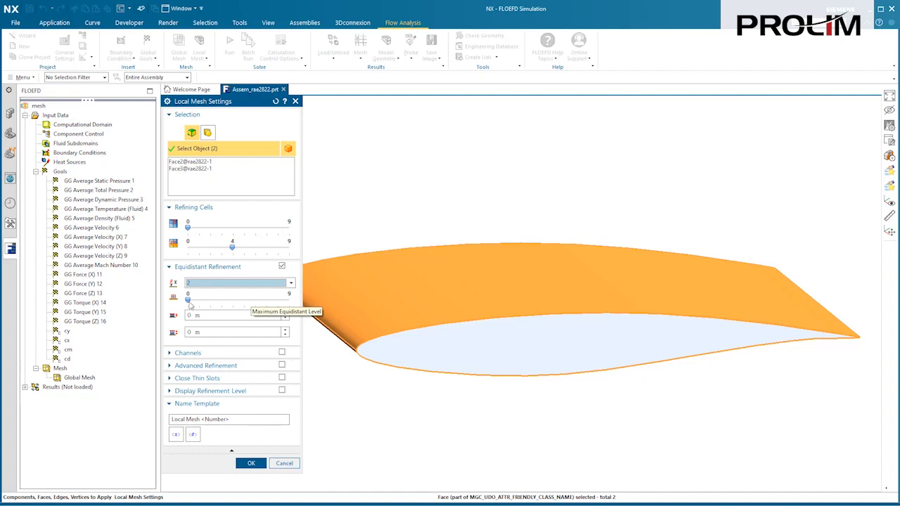
{"action": "left_click_drag", "start_coordinate": [196, 303], "coordinate": [207, 302]}
Set the first equidistant offset distance to 0.2 m, fill in the second offset and confirm the local mesh.
{"action": "left_click", "coordinate": [211, 315]}
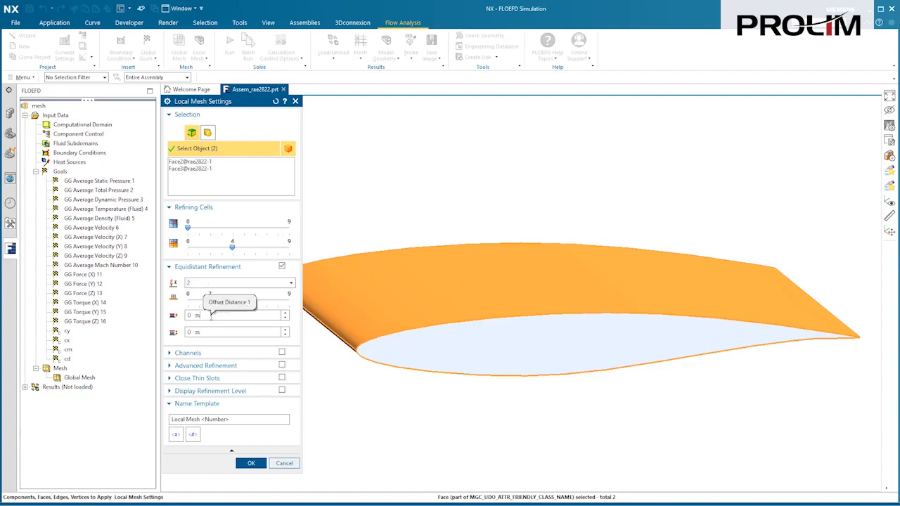
{"action": "key", "text": "BackSpace"}
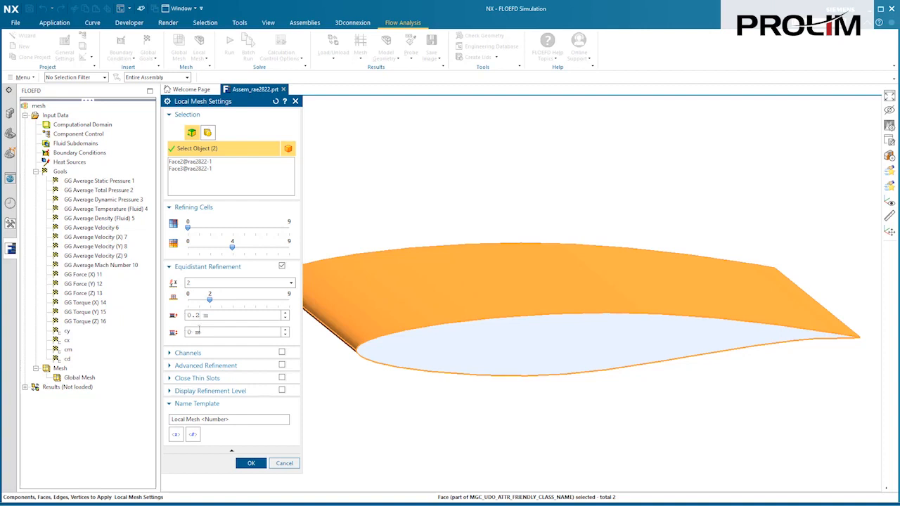
{"action": "left_click_drag", "start_coordinate": [202, 331], "coordinate": [186, 332]}
{"action": "type", "text": "0.4"}
{"action": "left_click", "coordinate": [251, 463]}
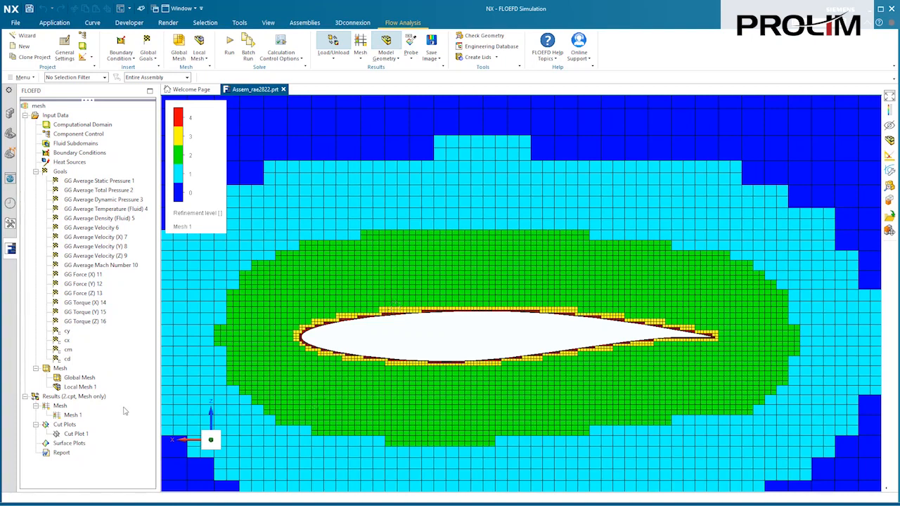
Set the global domain refinement to level = 2 in the calculation control options.
{"action": "right_click", "coordinate": [56, 115]}
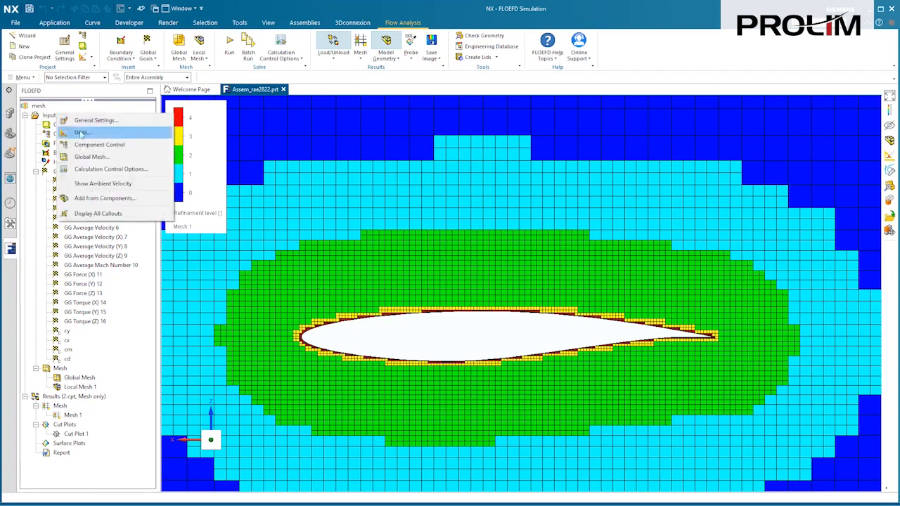
{"action": "left_click", "coordinate": [113, 172]}
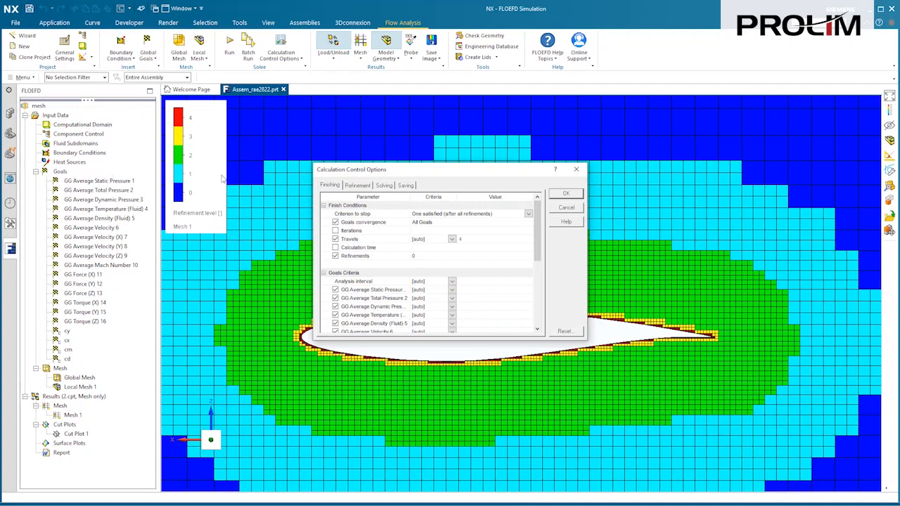
{"action": "left_click", "coordinate": [357, 185]}
{"action": "left_click", "coordinate": [464, 205]}
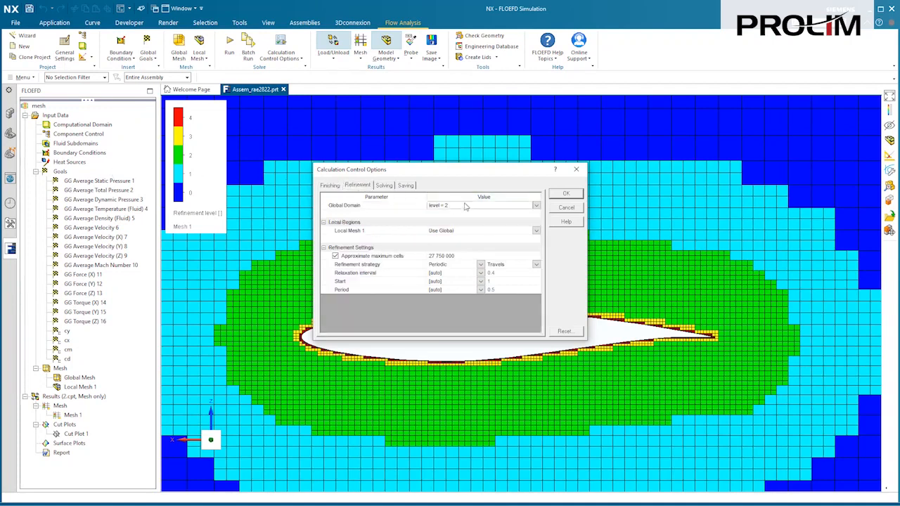
{"action": "left_click", "coordinate": [536, 206]}
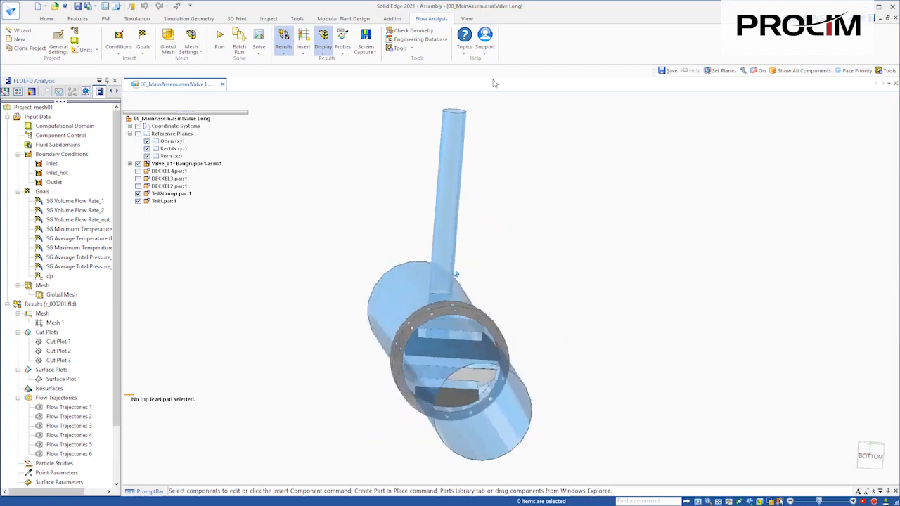
Toggle the clipping planes on and off to inspect the inside of the valve pipe assembly, and orbit around it.
{"action": "left_click", "coordinate": [467, 19]}
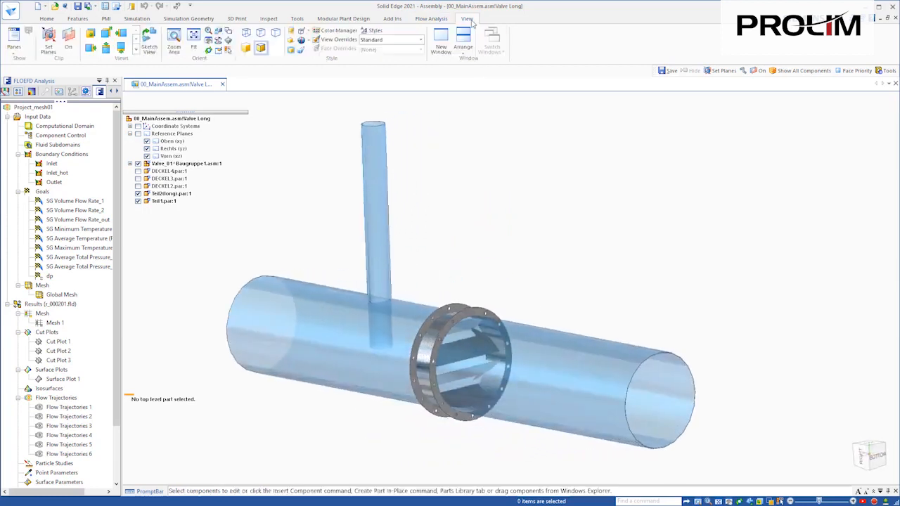
{"action": "left_click", "coordinate": [69, 38]}
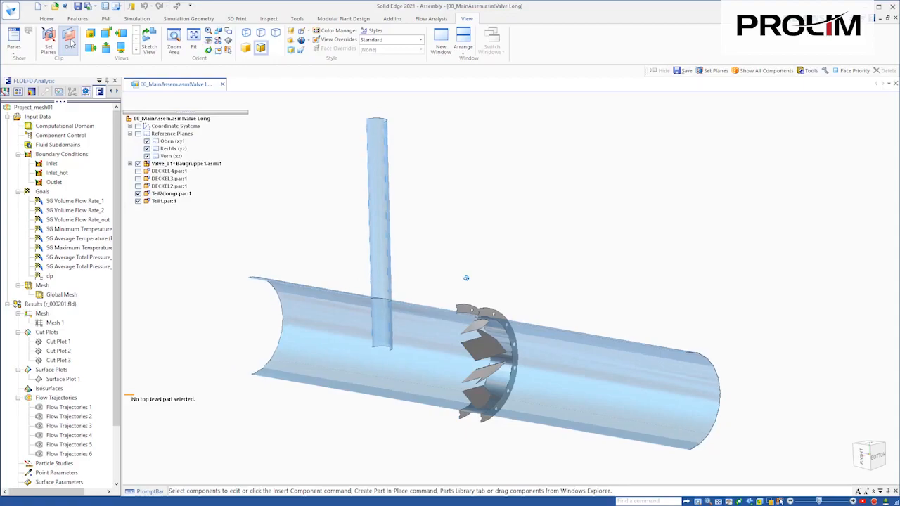
{"action": "left_click", "coordinate": [68, 38]}
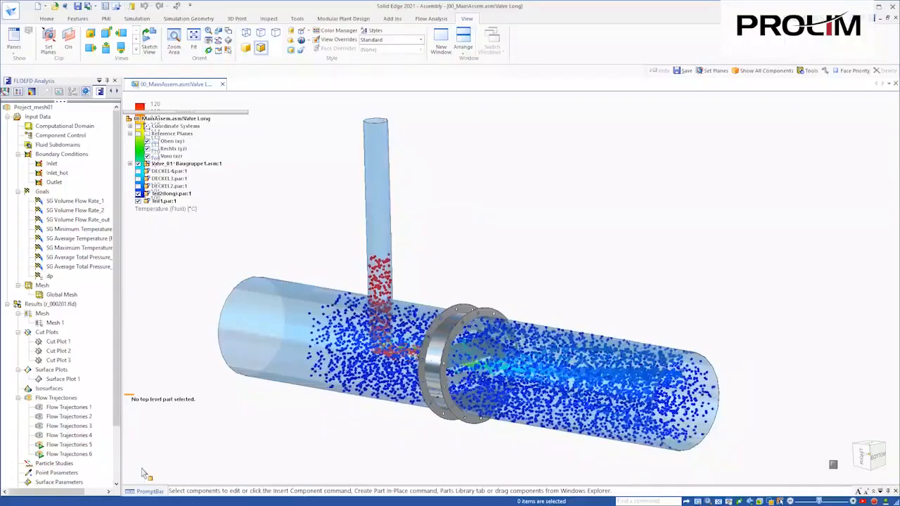
{"action": "middle_click_drag", "start_coordinate": [467, 280], "coordinate": [465, 170]}
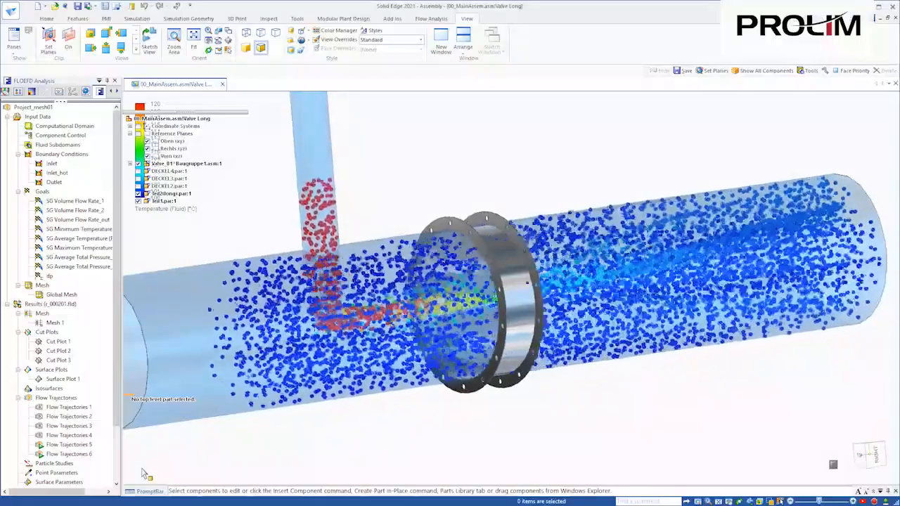
Review the valve assembly's global mesh settings with the basic mesh briefly displayed, and close them without saving.
{"action": "right_click", "coordinate": [58, 295]}
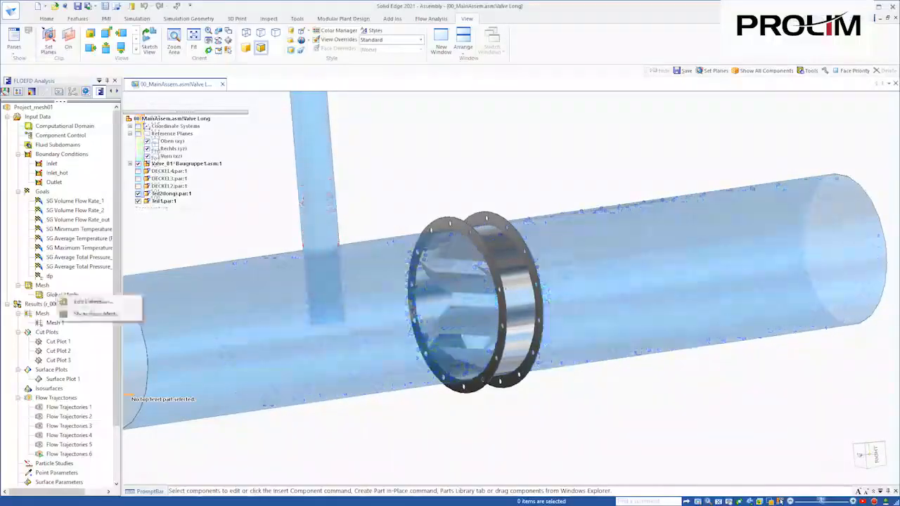
{"action": "left_click", "coordinate": [68, 302]}
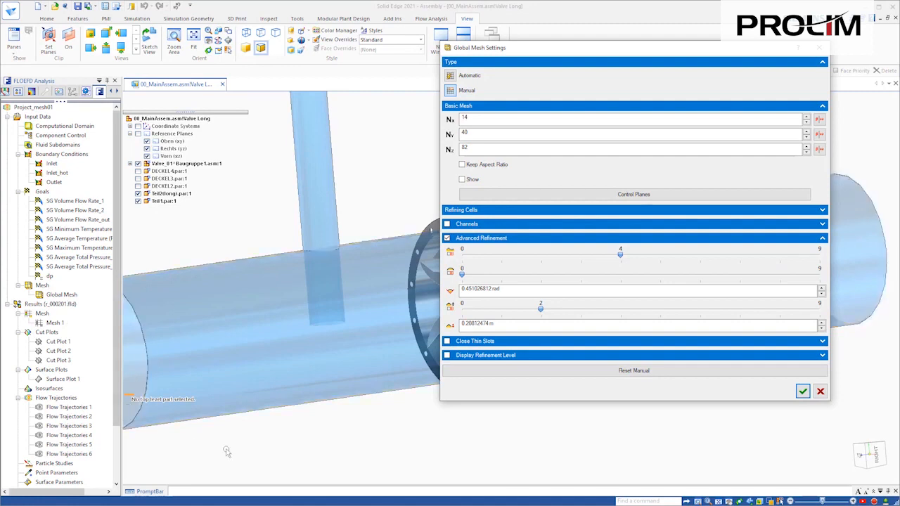
{"action": "left_click_drag", "start_coordinate": [594, 53], "coordinate": [661, 54]}
{"action": "left_click", "coordinate": [539, 182]}
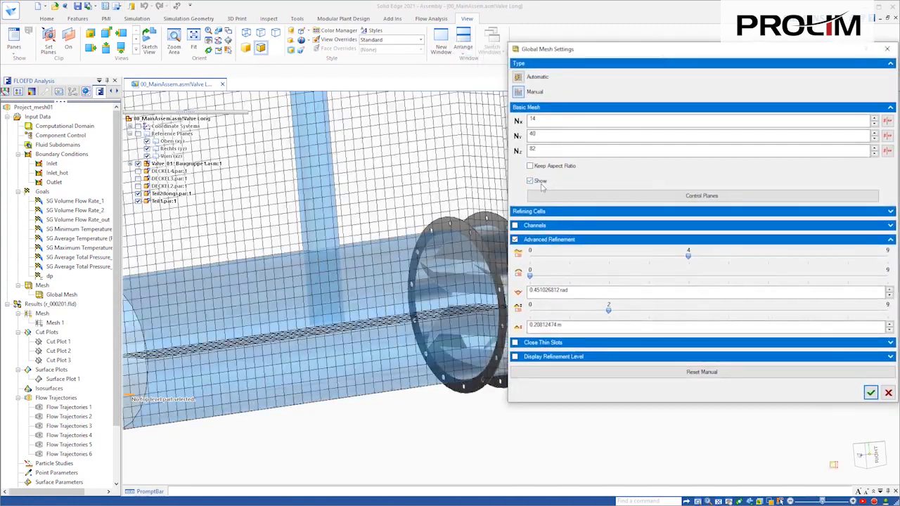
{"action": "left_click", "coordinate": [540, 184]}
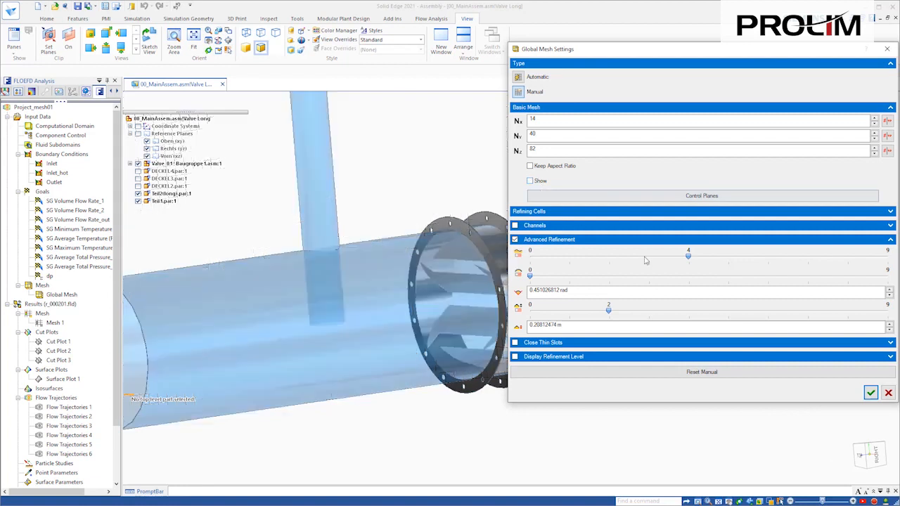
{"action": "left_click", "coordinate": [888, 393]}
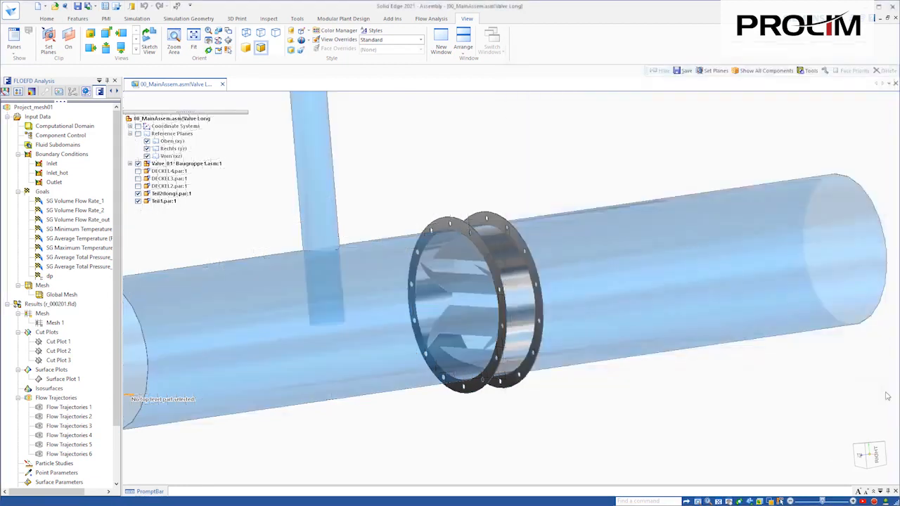
Review the refinement settings in the valve project's calculation control options.
{"action": "right_click", "coordinate": [49, 121]}
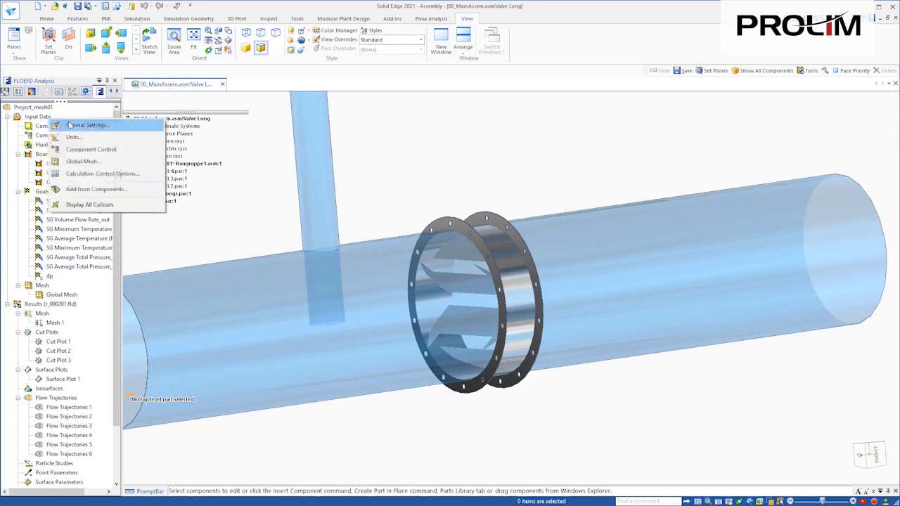
{"action": "left_click", "coordinate": [91, 175]}
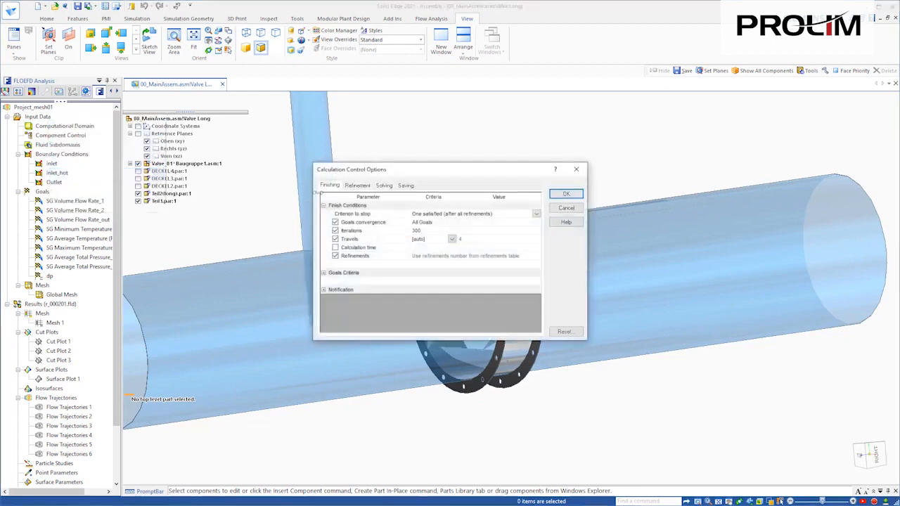
{"action": "left_click", "coordinate": [356, 185]}
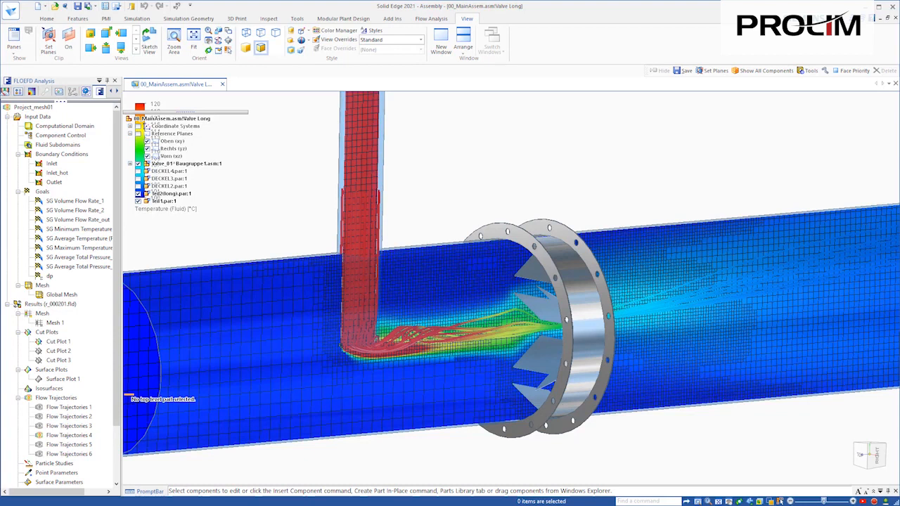
Show Cut Plot 2 and move the Cut Plot 3 cross-section along the main pipe toward the valve flange.
{"action": "right_click", "coordinate": [61, 352]}
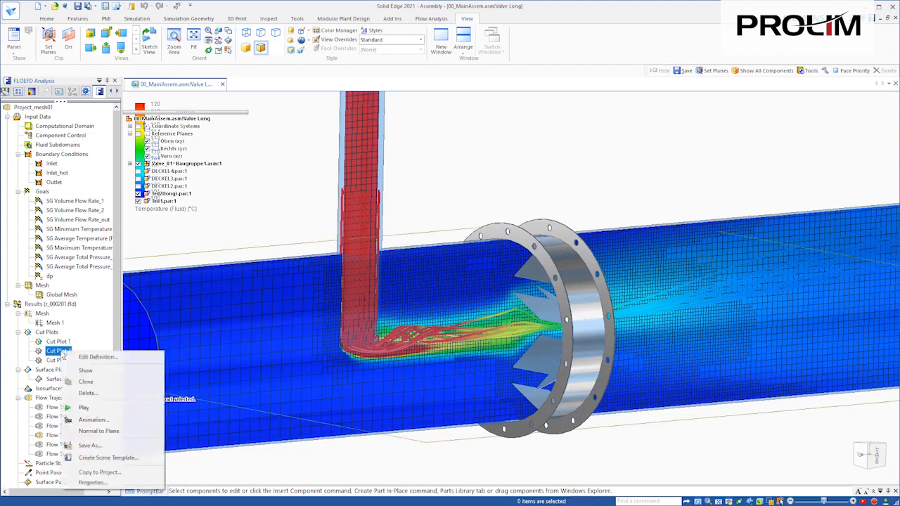
{"action": "left_click", "coordinate": [84, 371]}
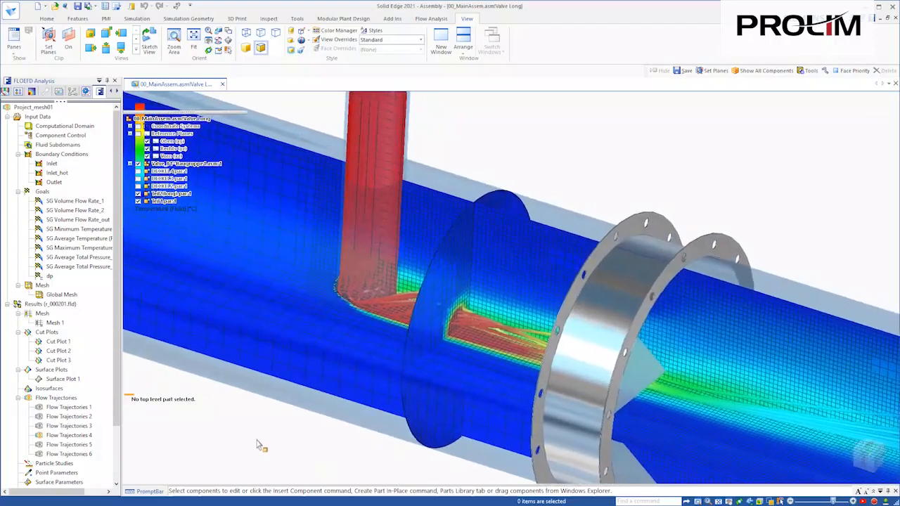
{"action": "left_click", "coordinate": [59, 361]}
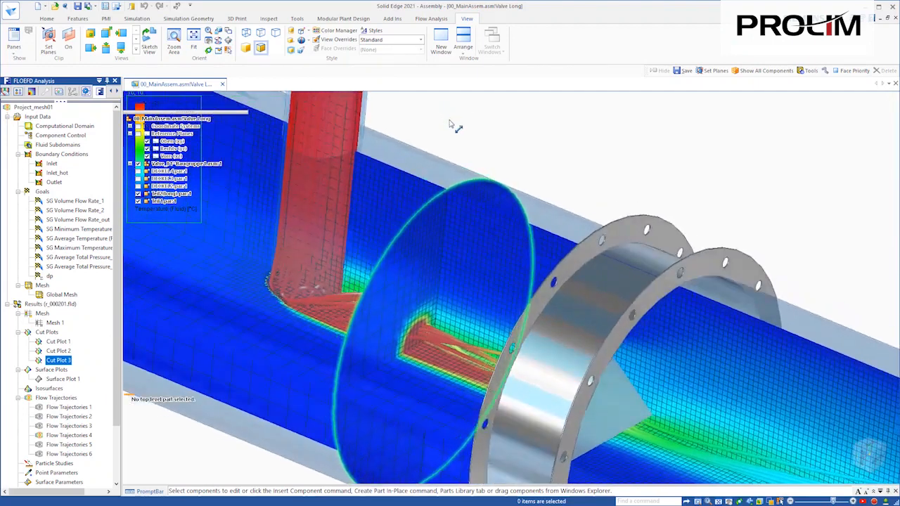
{"action": "left_click_drag", "start_coordinate": [460, 129], "coordinate": [507, 161]}
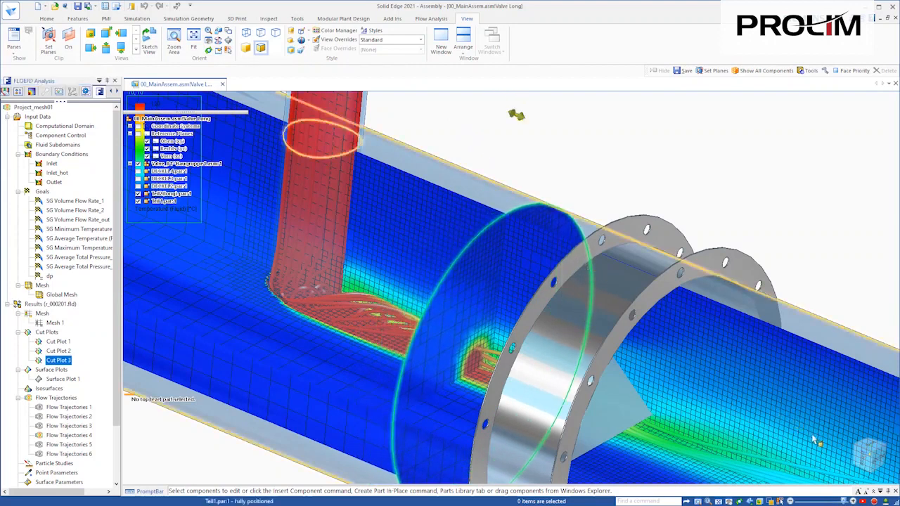
{"action": "left_click", "coordinate": [769, 167]}
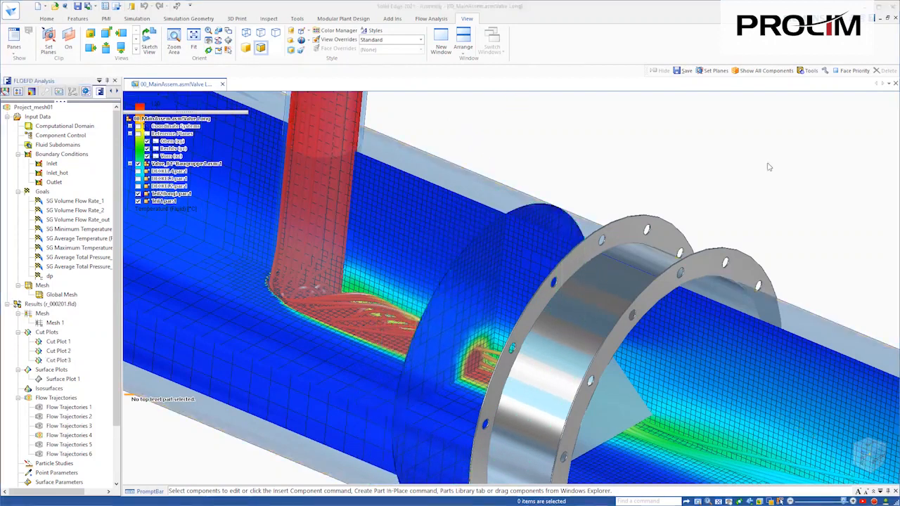